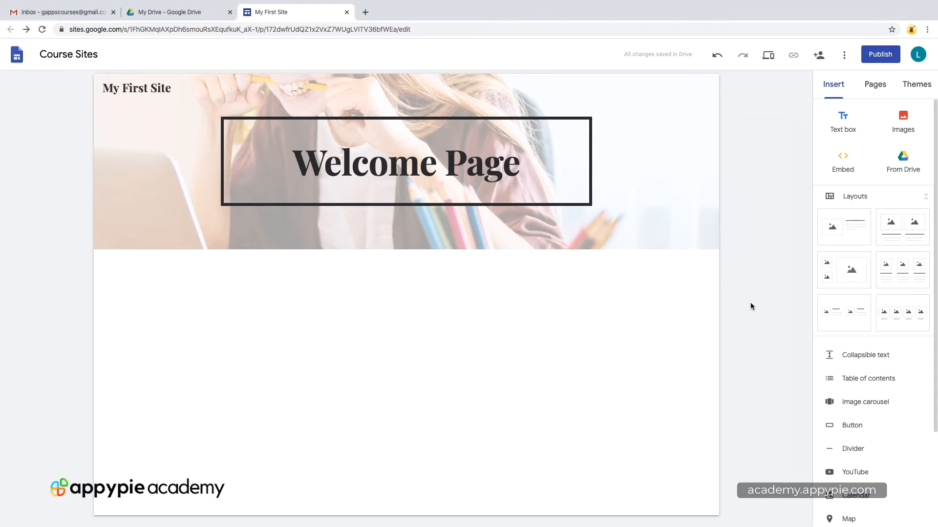
Insert the layout with two small and one large image placeholder below the header and try to move the large placeholder
left_click_drag(827, 268, 376, 289)
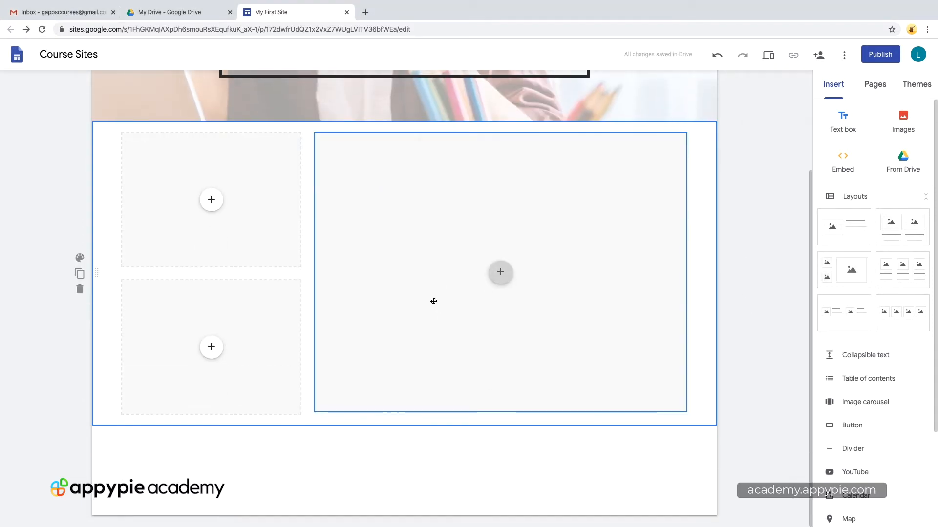
left_click(212, 202)
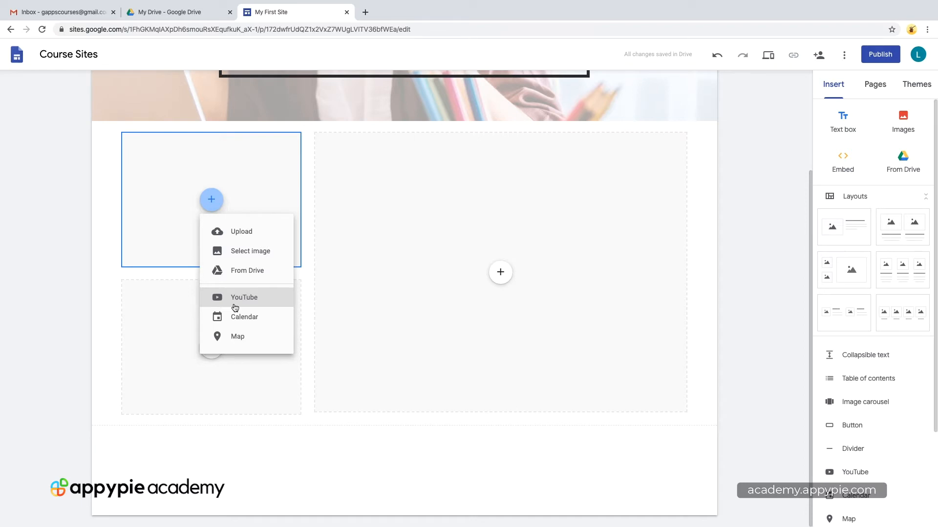
mouse_move(81, 297)
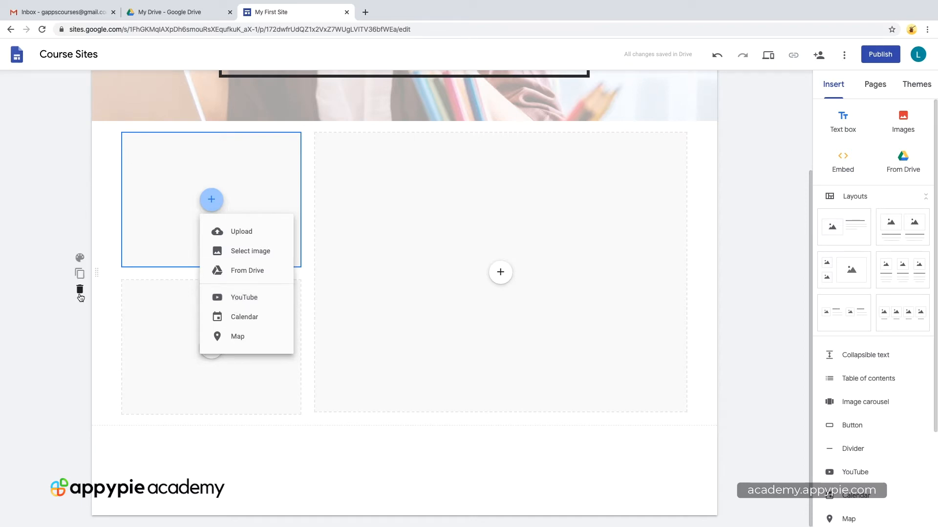
left_click(59, 205)
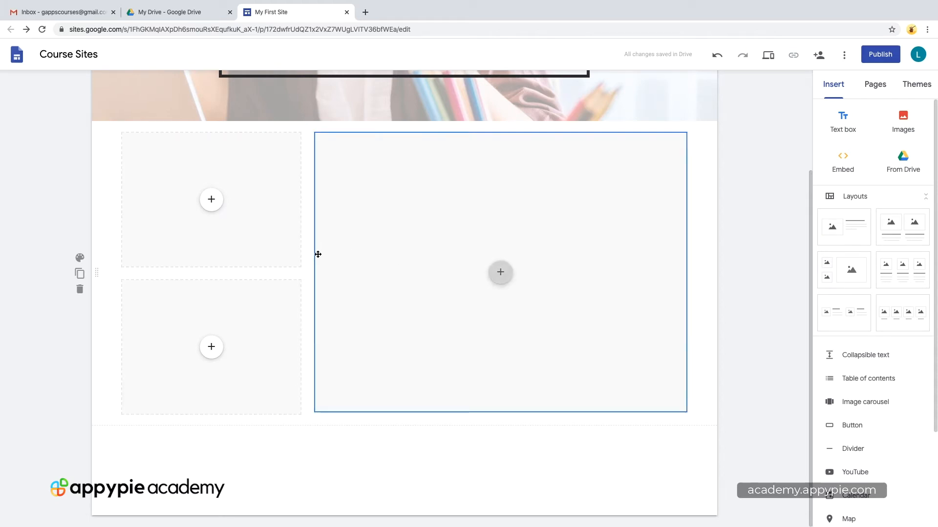
left_click_drag(318, 254, 484, 305)
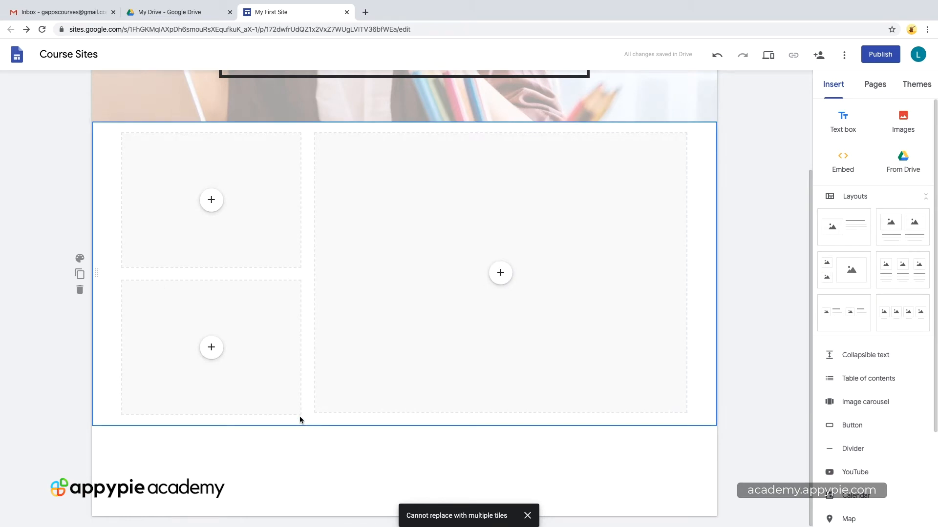
Review the background options of the three-placeholder section and delete that section
left_click(80, 259)
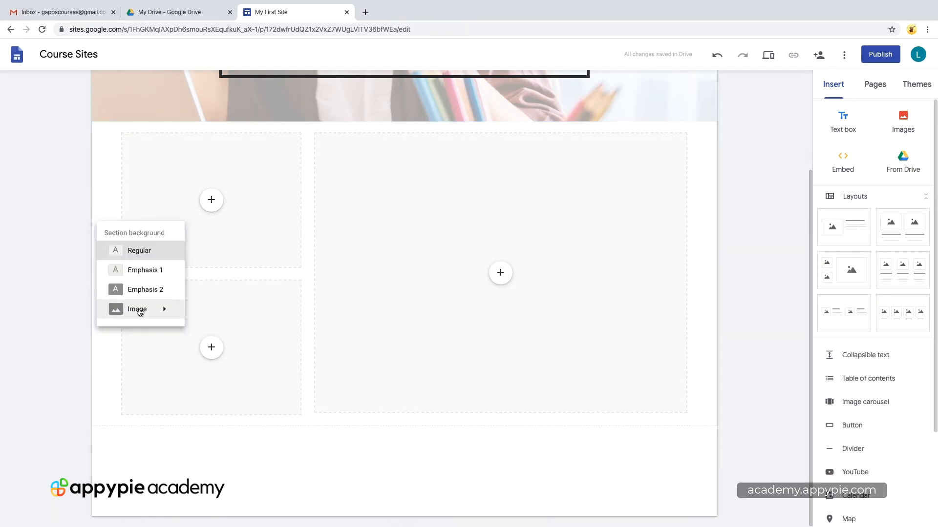
mouse_move(140, 313)
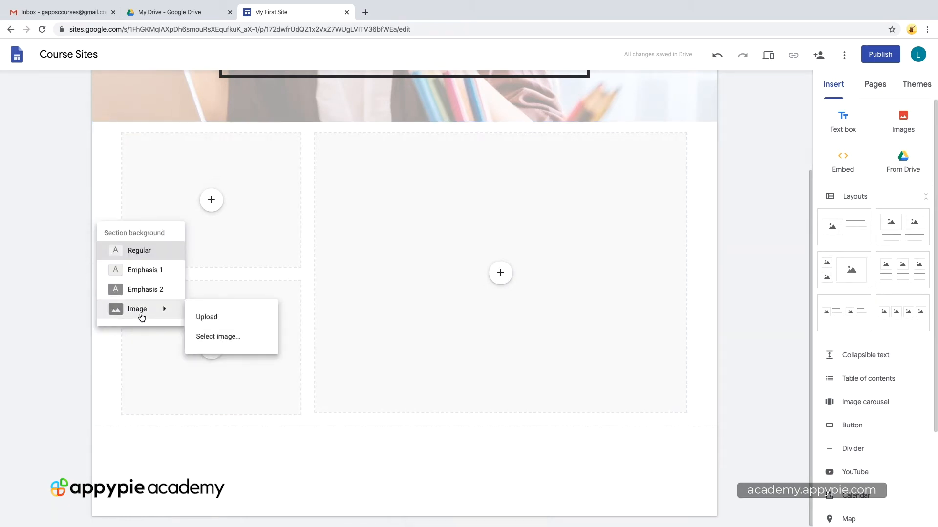
left_click(29, 342)
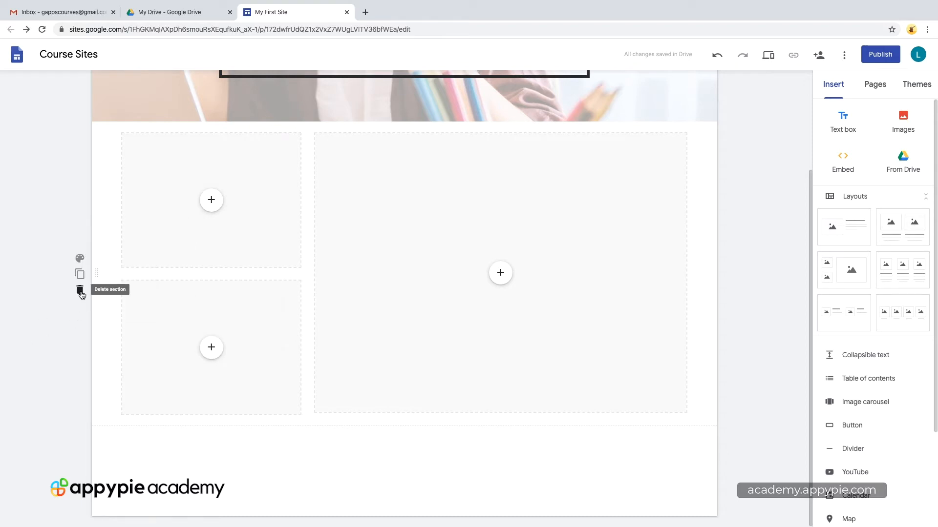
left_click(80, 291)
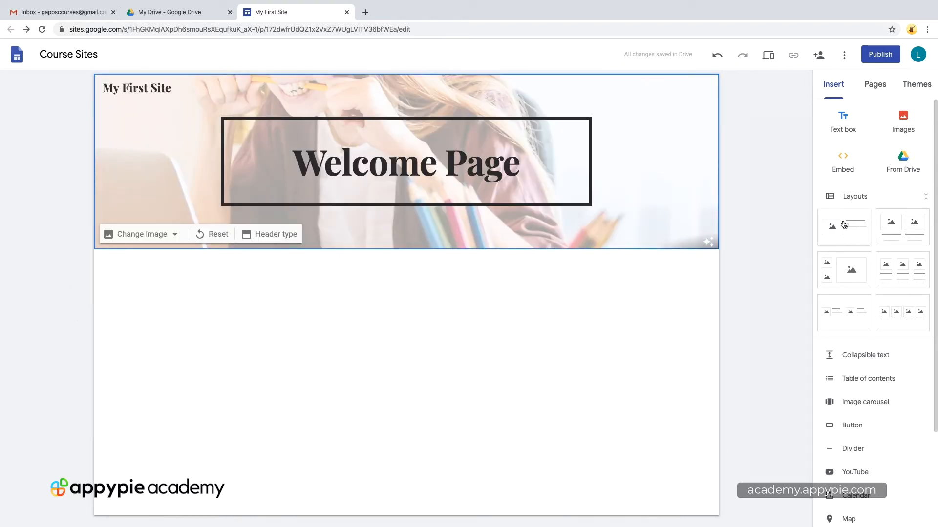
Insert the layout with one image beside text below the header and move its image placeholder between the title and body text
left_click_drag(843, 227, 423, 327)
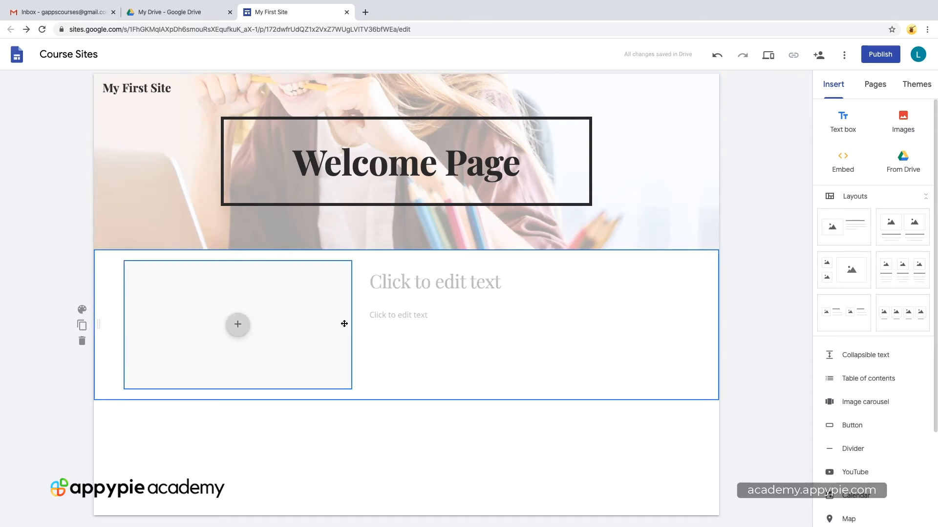
left_click(410, 318)
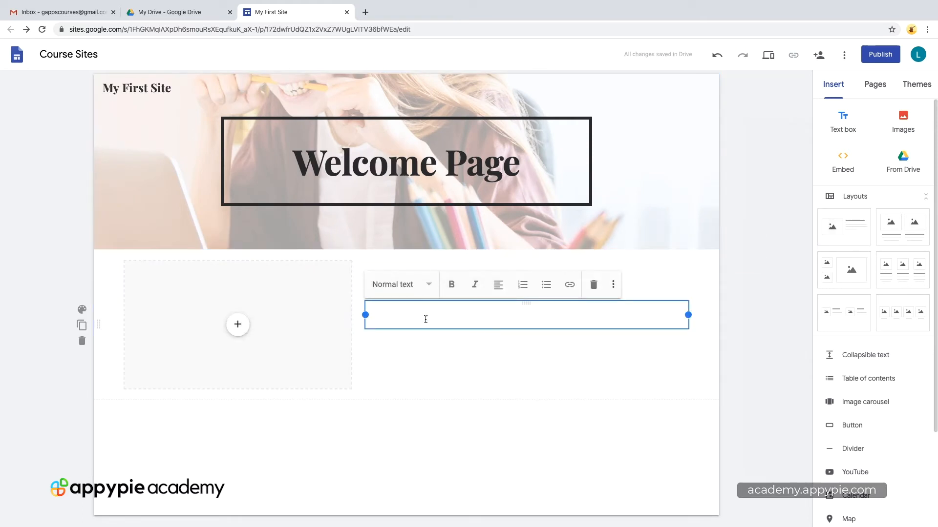
left_click(650, 291)
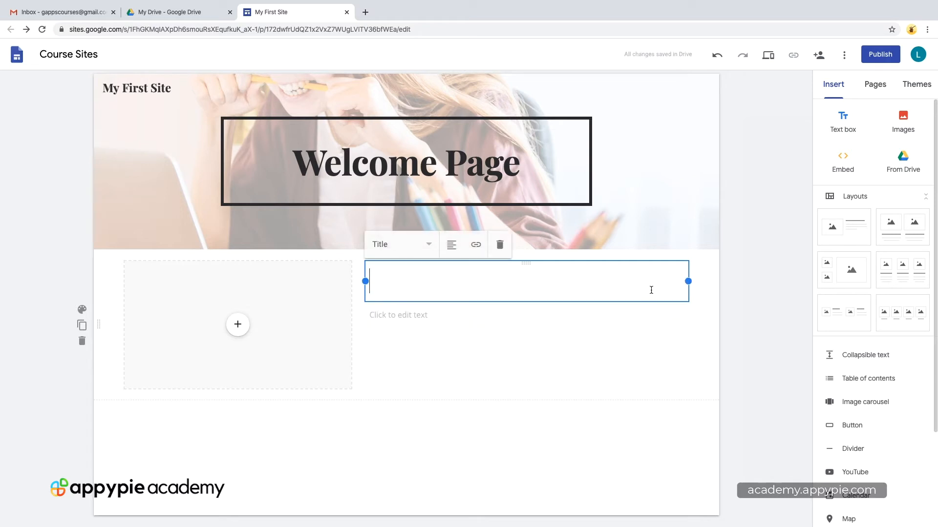
left_click_drag(297, 308, 521, 301)
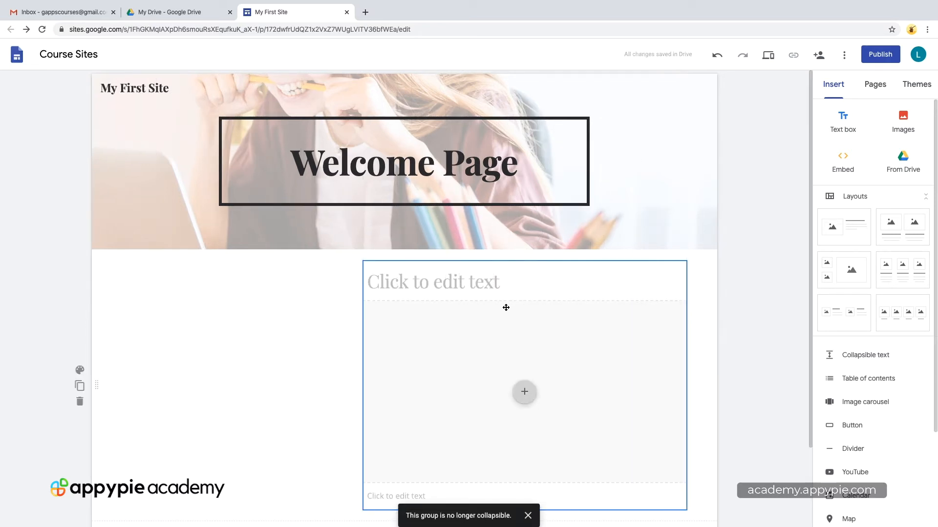
Resize the grouped title, image and text block to start at the section's left margin and end before the middle
scroll(506, 308, "down", 2)
left_click(461, 204)
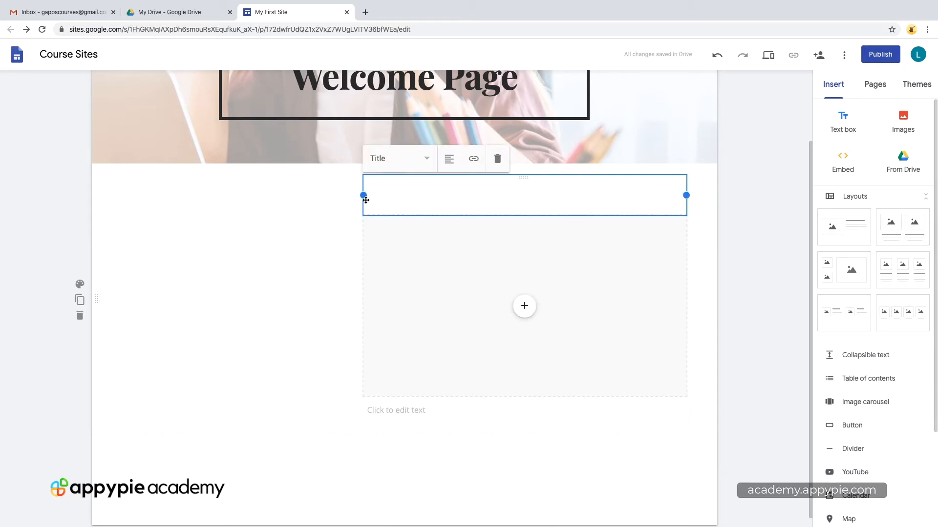
left_click_drag(363, 196, 123, 196)
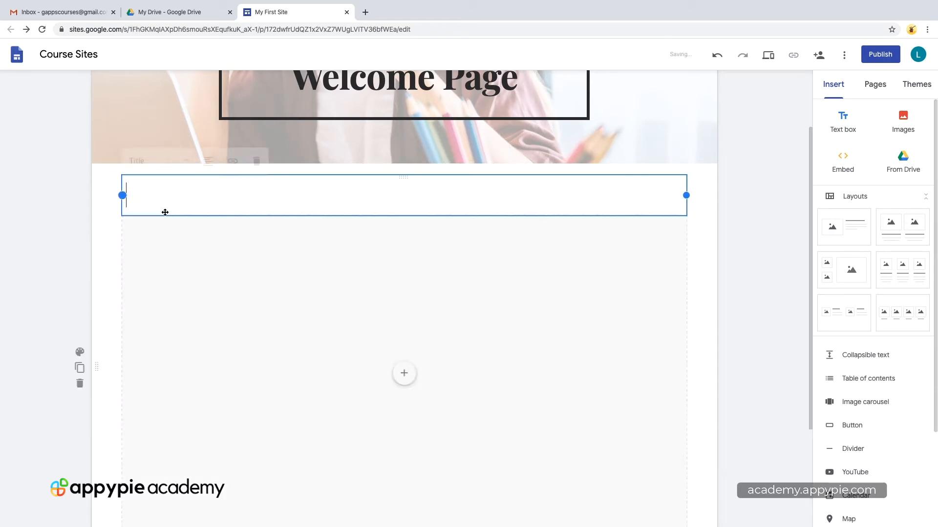
left_click_drag(686, 195, 355, 235)
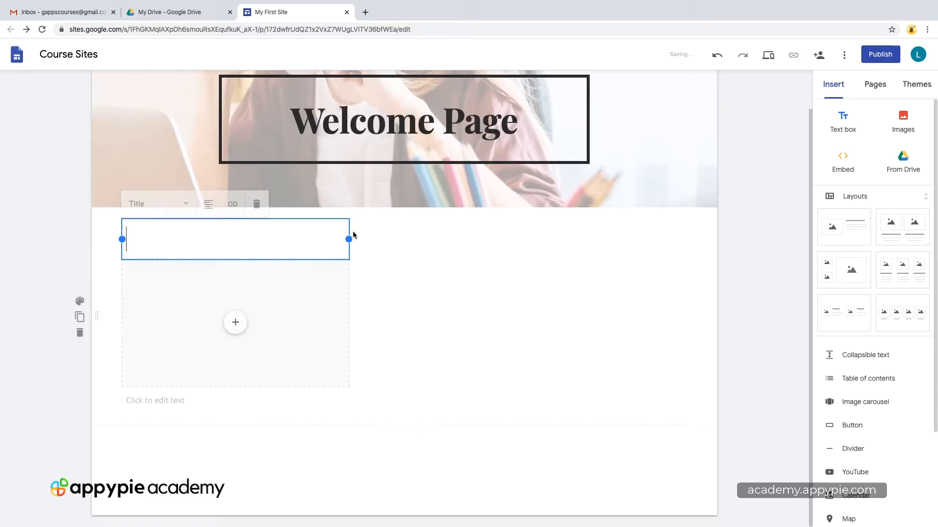
Move the grouped block to the section's right side, back to its left margin, to the centre, and one grid column in from the left margin
left_click_drag(320, 303, 544, 314)
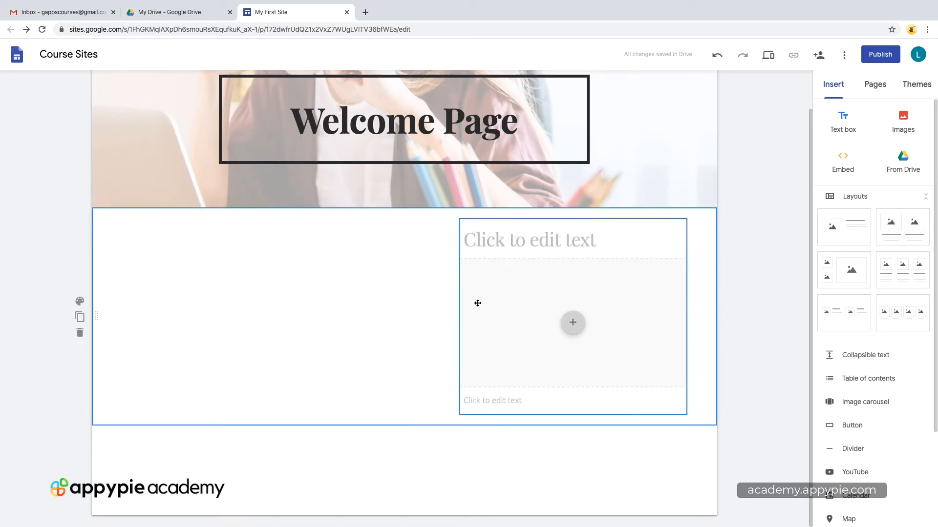
left_click_drag(478, 303, 186, 308)
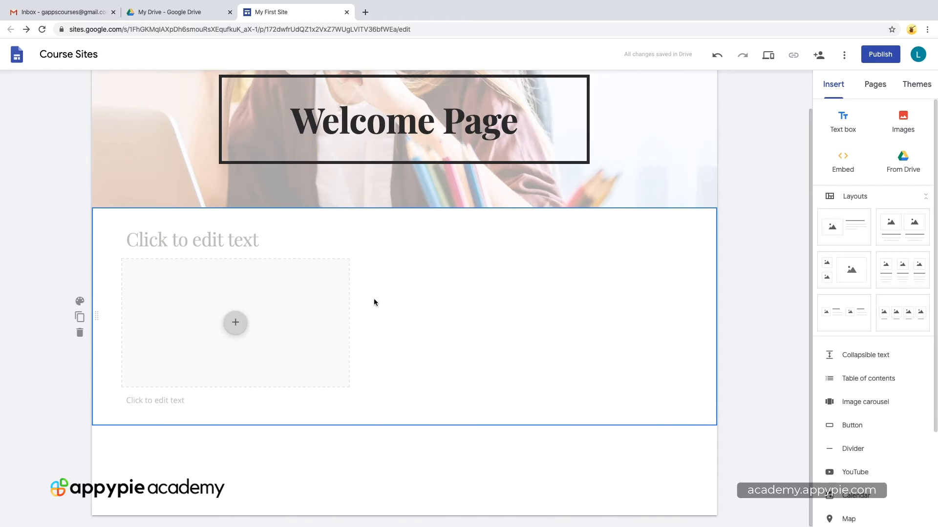
left_click(255, 354)
left_click_drag(258, 358, 436, 351)
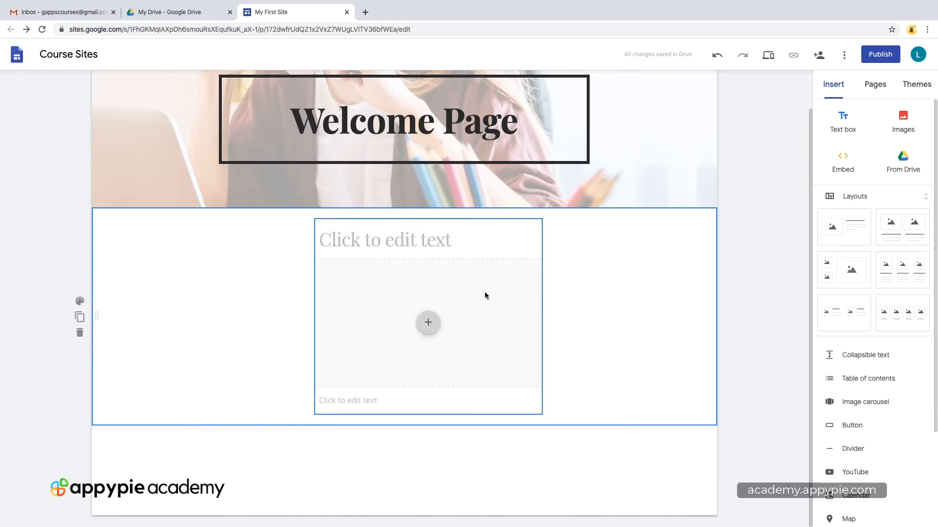
left_click_drag(485, 295, 301, 271)
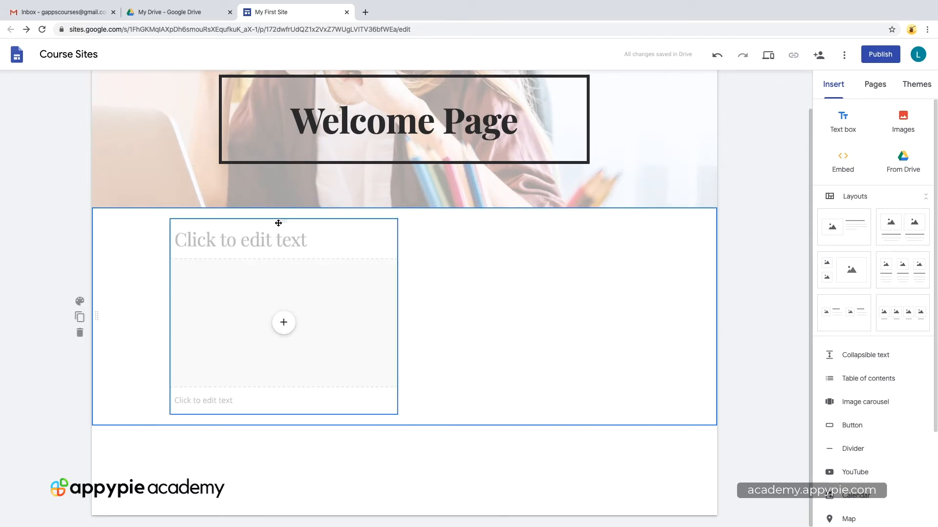
Widen the grouped block to the section's right margin and shift the whole block to the left margin
left_click(302, 319)
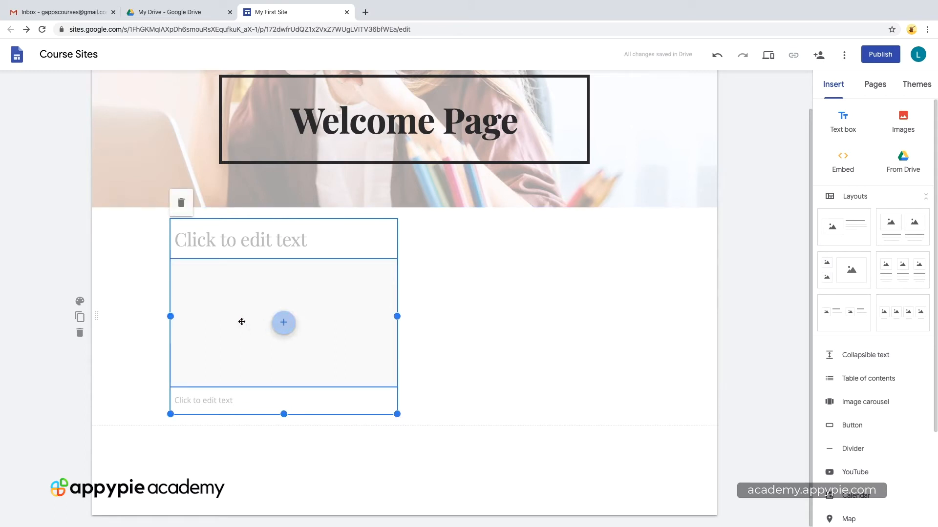
left_click_drag(397, 317, 686, 317)
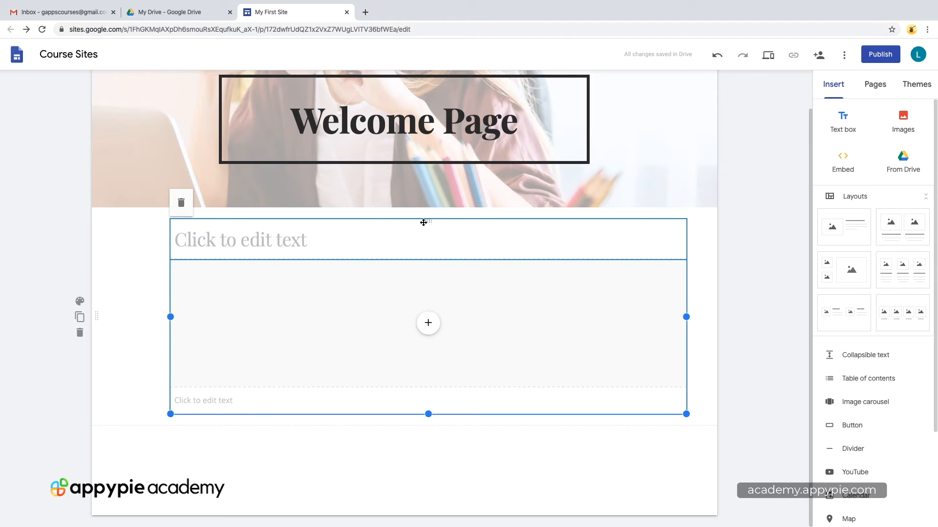
left_click_drag(424, 221, 326, 222)
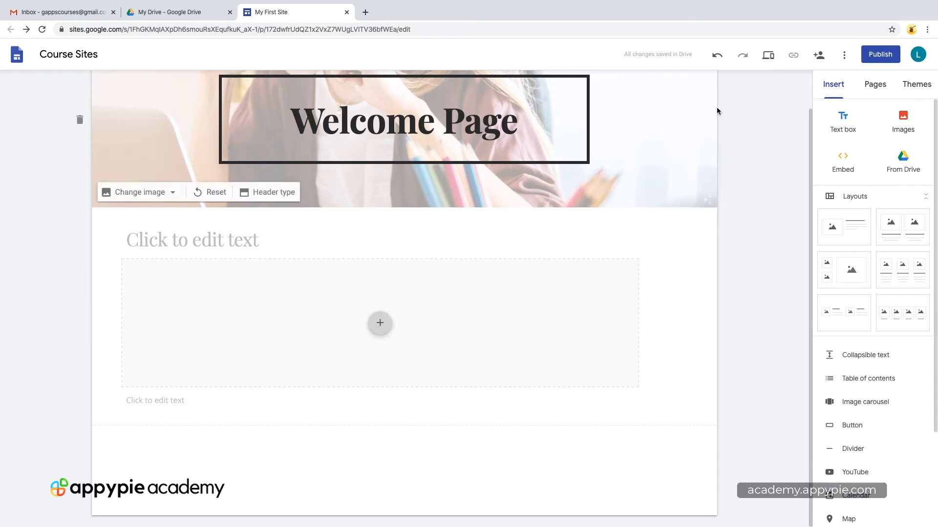
Preview the site at large-screen and phone size, and return to editing
left_click(768, 56)
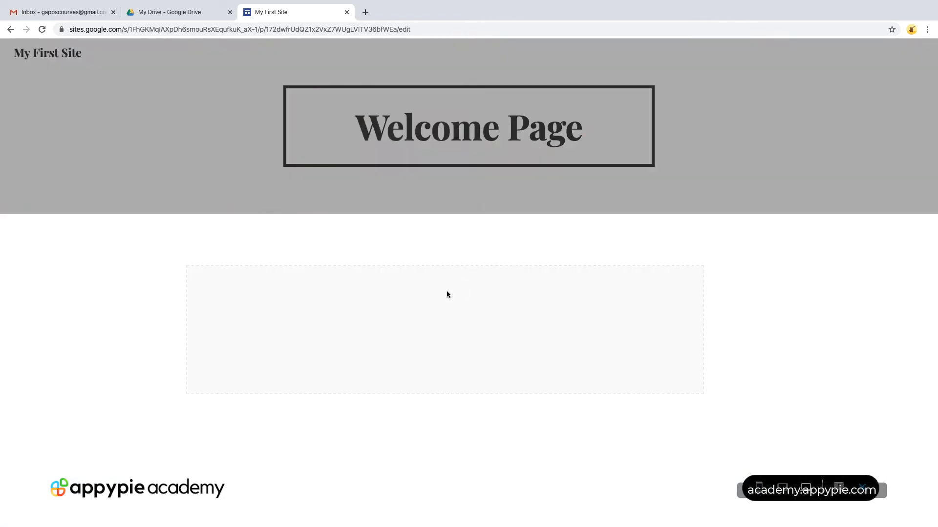
left_click(758, 488)
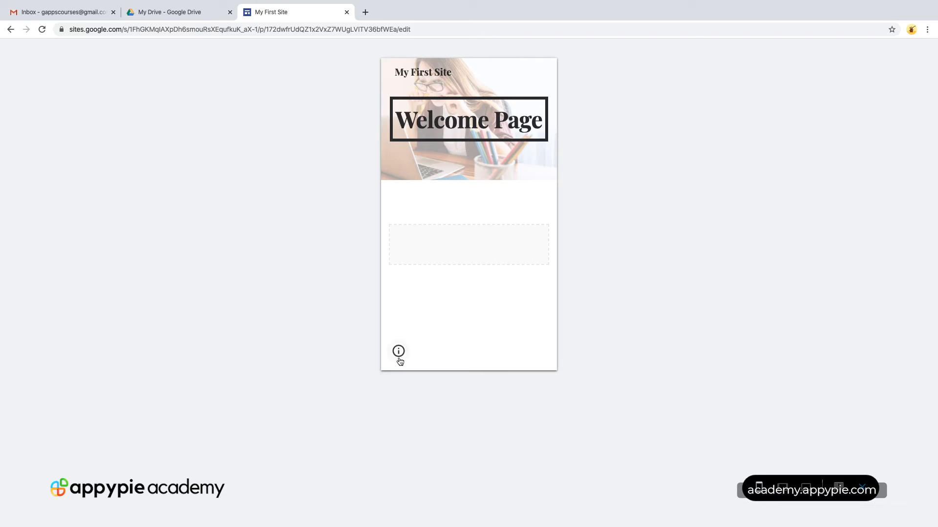
left_click(862, 490)
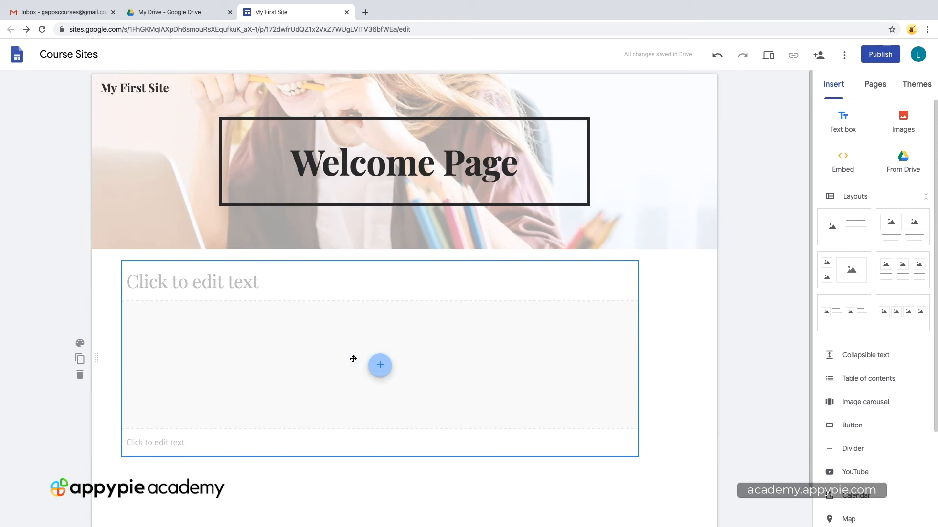
Delete the empty title text box above the image placeholder, keeping the body text box below it
left_click(200, 443)
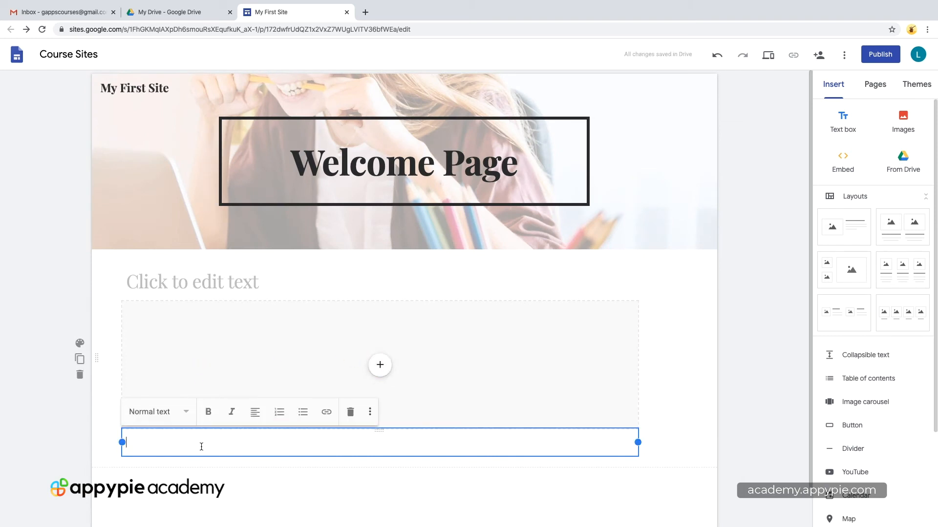
left_click(178, 270)
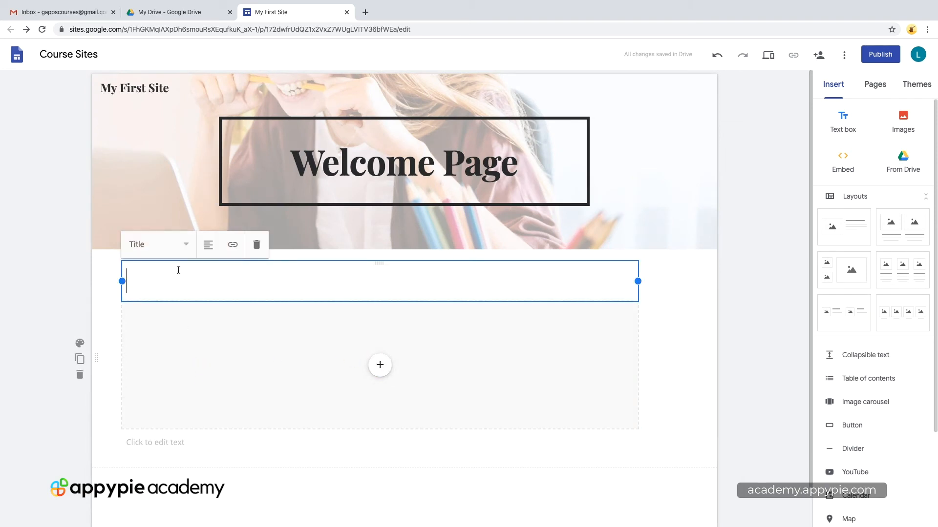
left_click(186, 244)
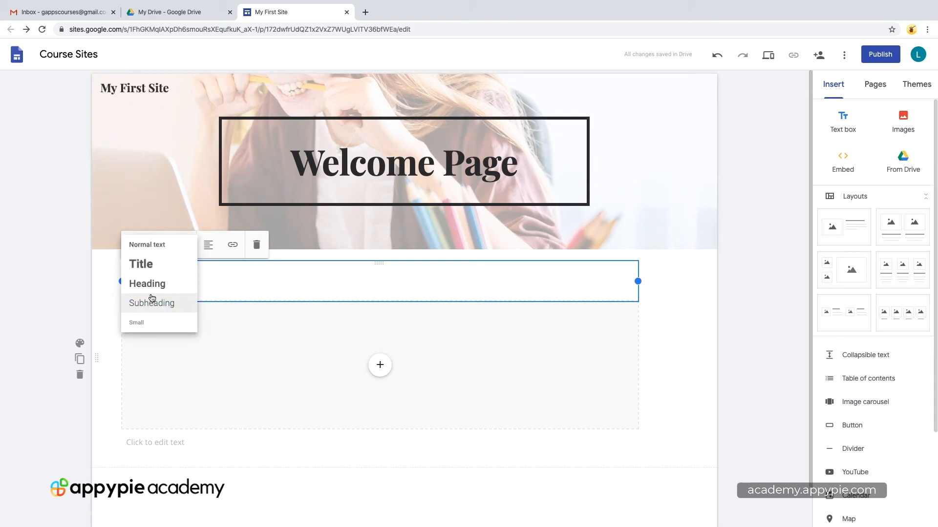
left_click(213, 289)
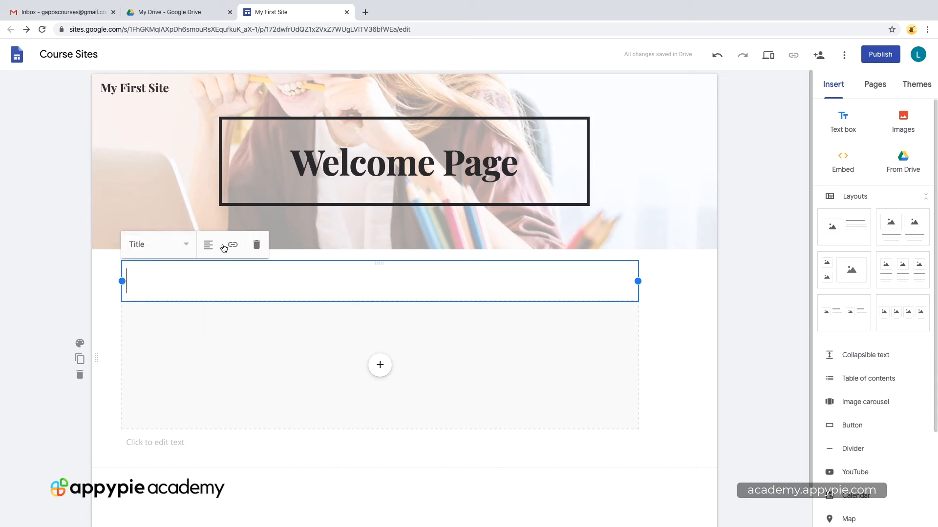
left_click(256, 245)
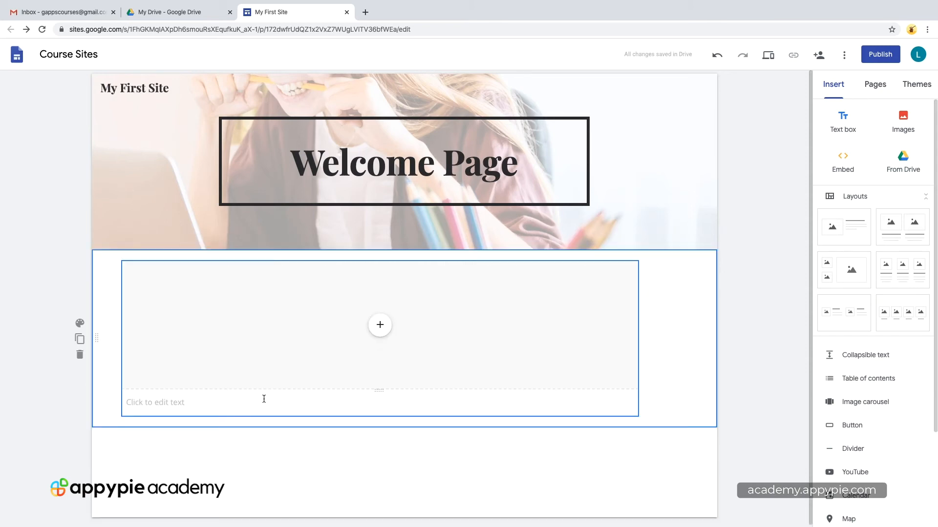
Add two text boxes below the image section and place them side by side in one section
left_click(837, 125)
left_click(843, 123)
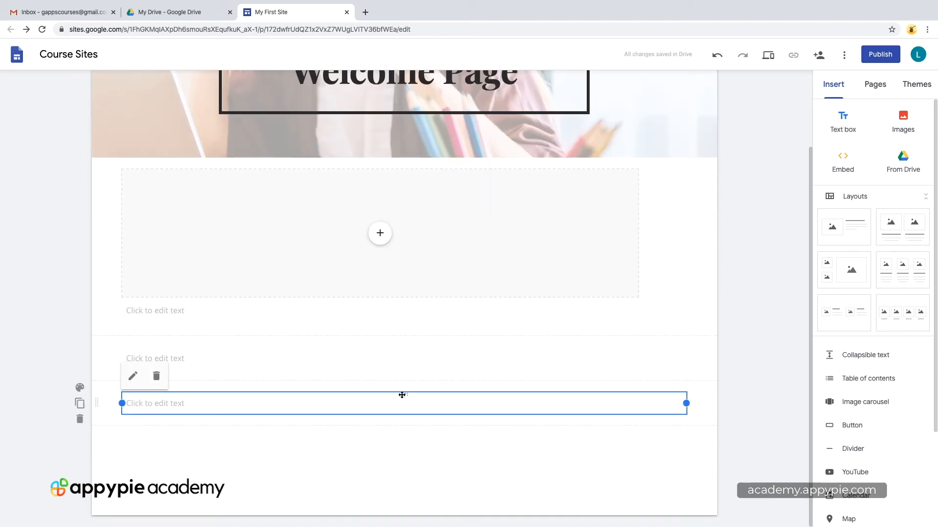
left_click_drag(402, 395, 429, 342)
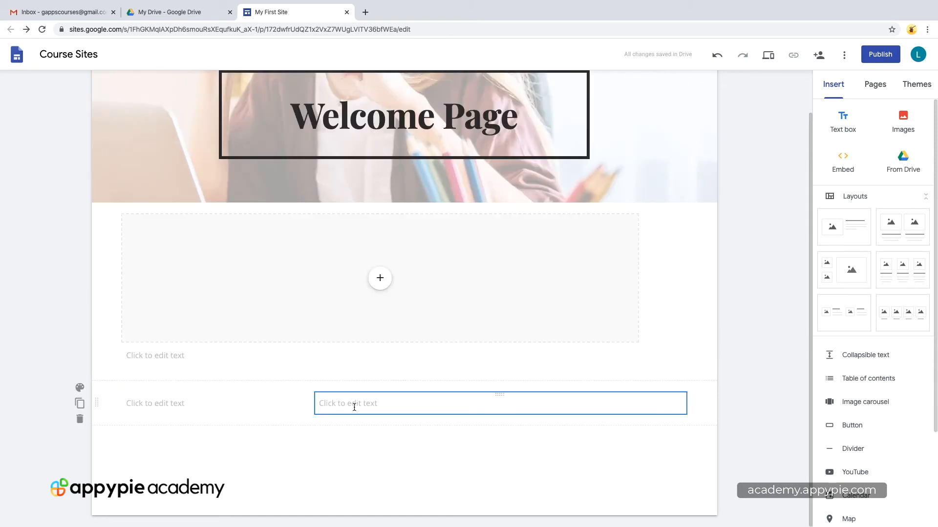
left_click(355, 406)
left_click(230, 404)
left_click(410, 359)
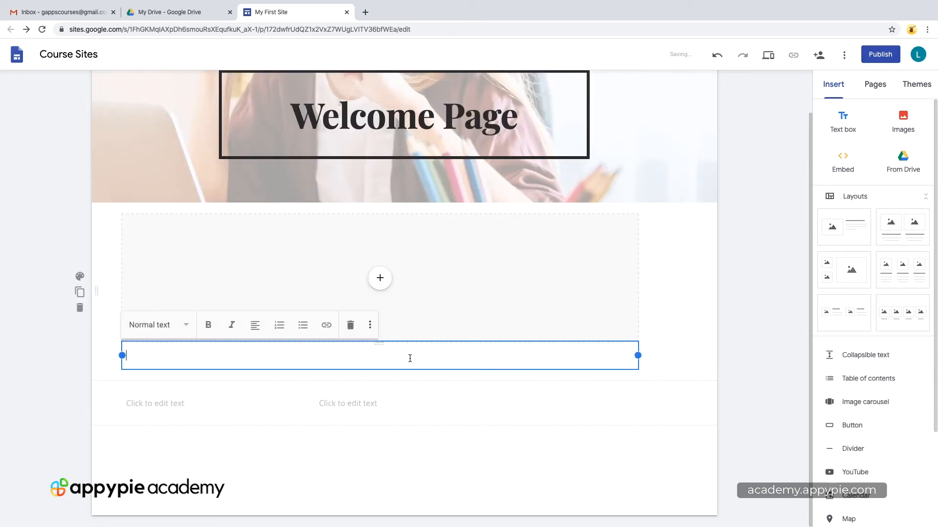
left_click(403, 403)
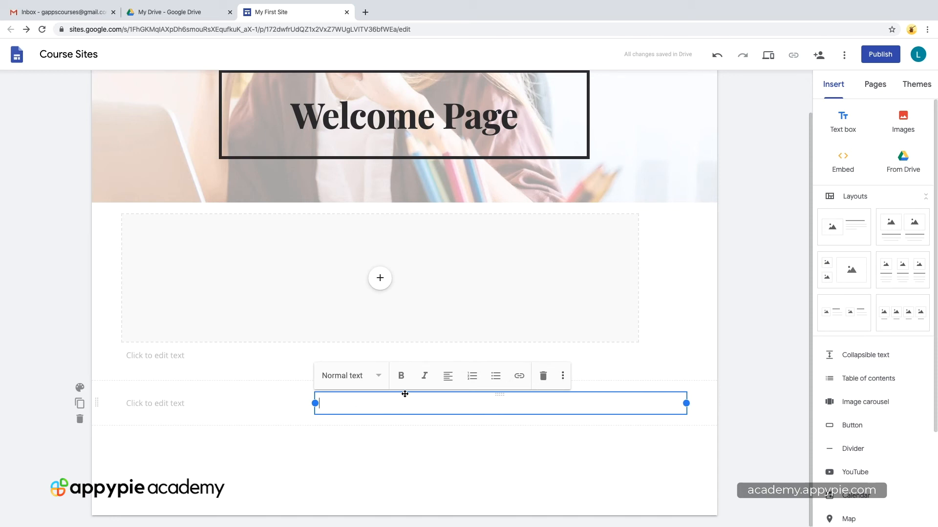
Move the second text box from the lower section into the grouped block, above its image placeholder
left_click_drag(405, 394, 423, 211)
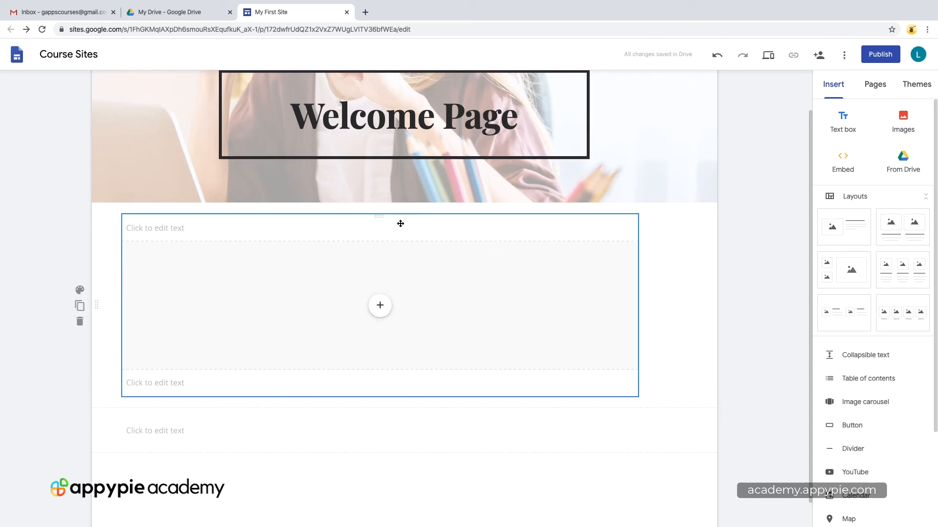
left_click(229, 228)
left_click(189, 423)
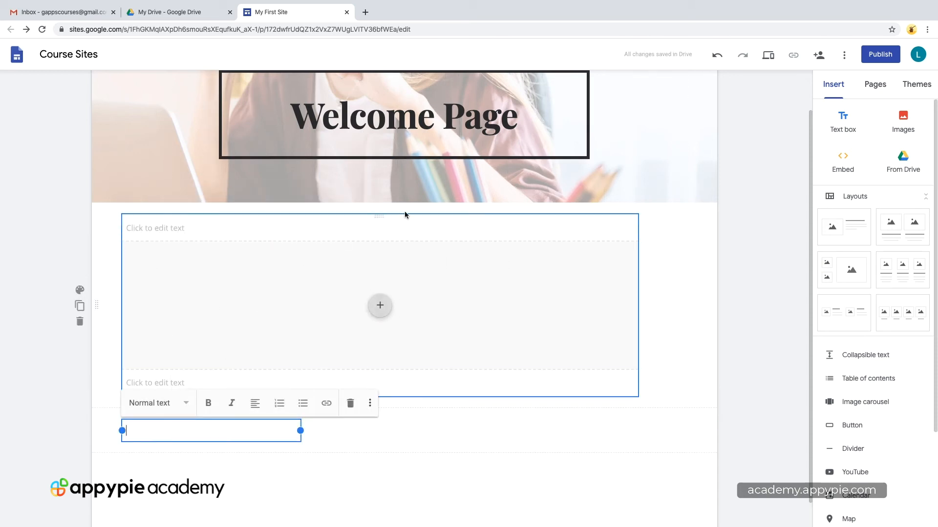
left_click(403, 213)
left_click(224, 430)
left_click(443, 228)
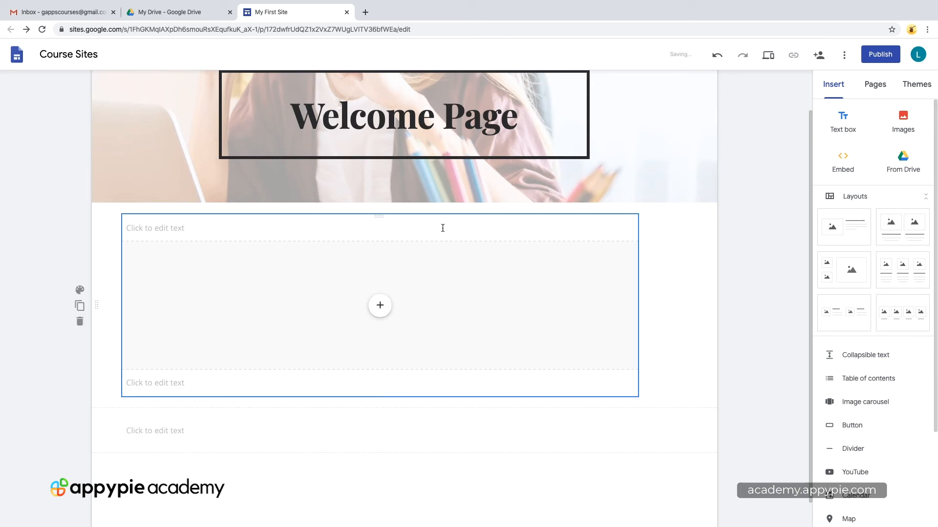
left_click(443, 228)
Narrow the grouped block with the image placeholder and two text boxes to just under half the section's width
left_click_drag(638, 228, 374, 228)
left_click(158, 402)
left_click(463, 263)
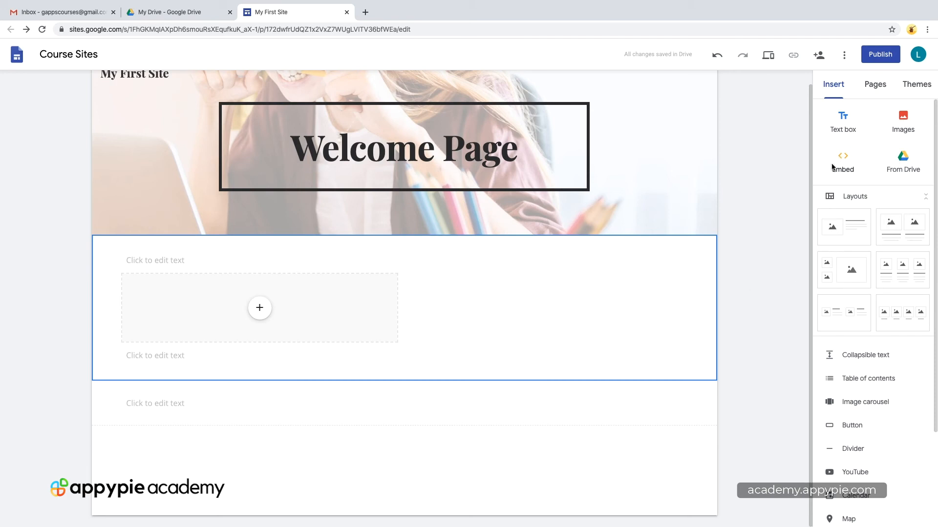
Delete the whole section holding the grouped block, and undo the deletion
scroll(832, 166, "down", 3)
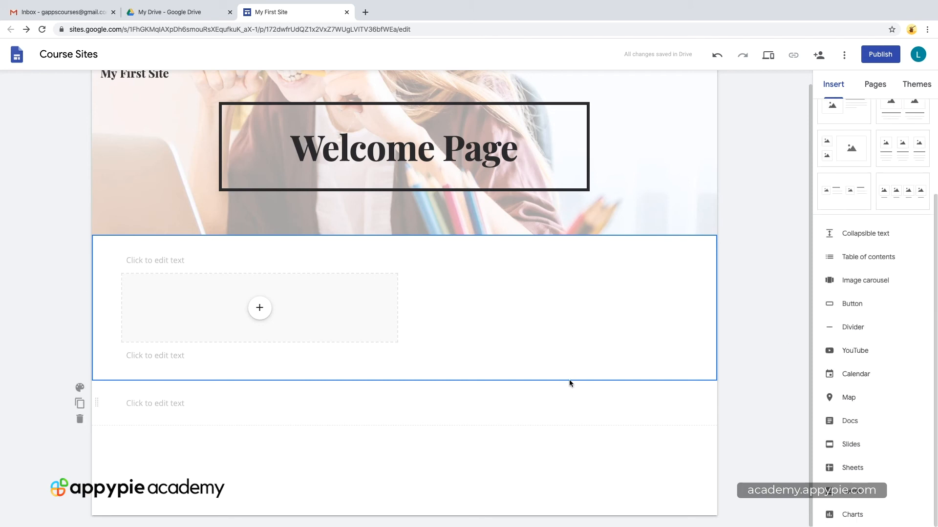
scroll(862, 146, "up", 3)
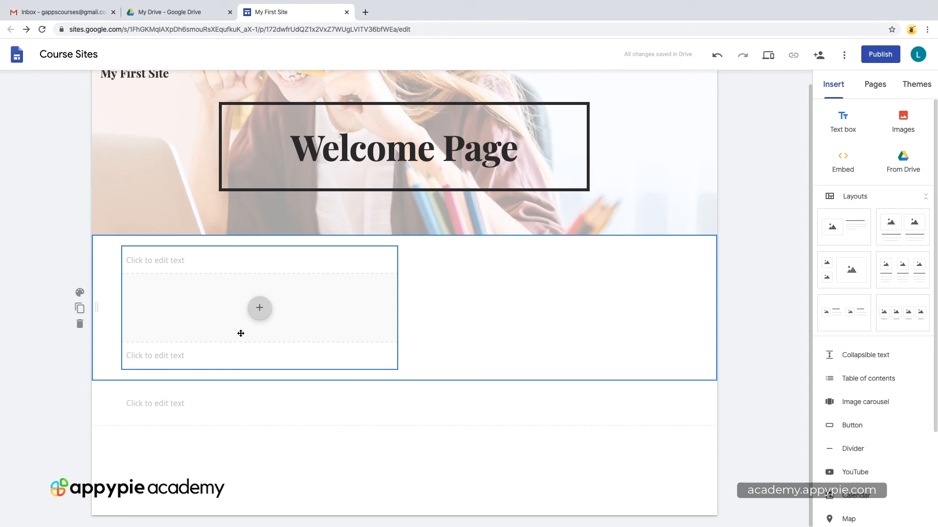
left_click(80, 325)
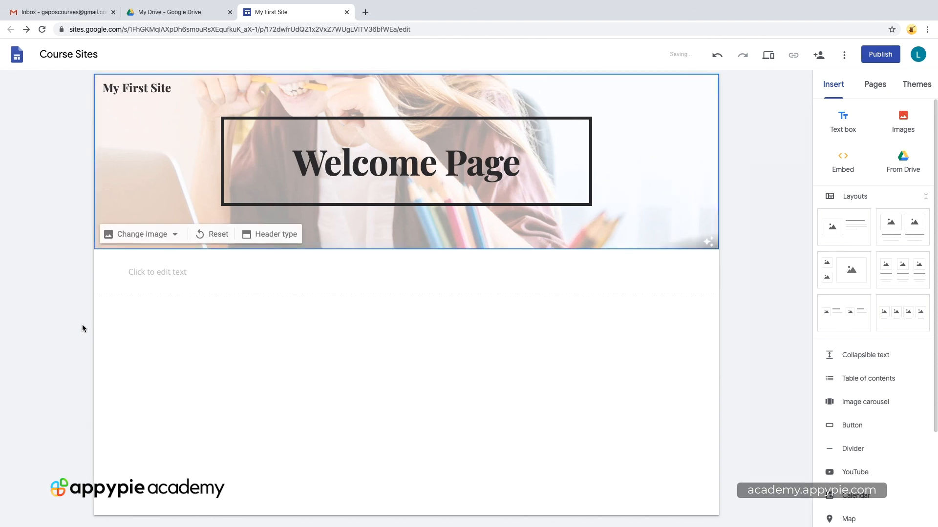
left_click(715, 54)
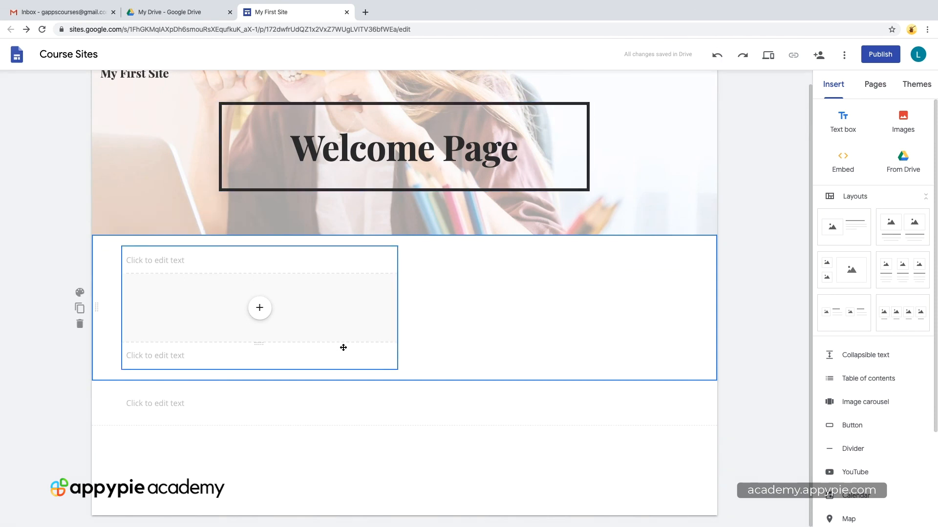
Undo the page edits back to the layout with two stacked small image placeholders beside one large one, and deselect the section
left_click(712, 60)
left_click(712, 60)
left_click(712, 60)
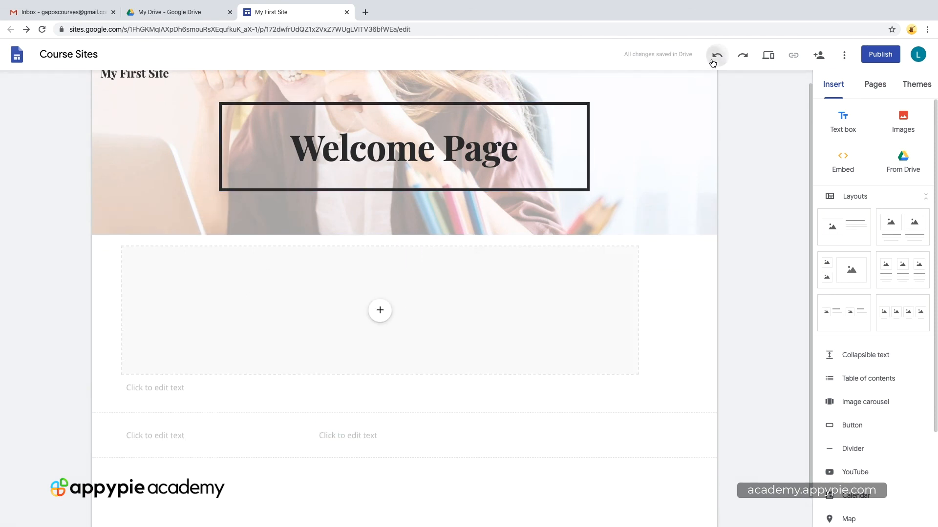
left_click(713, 61)
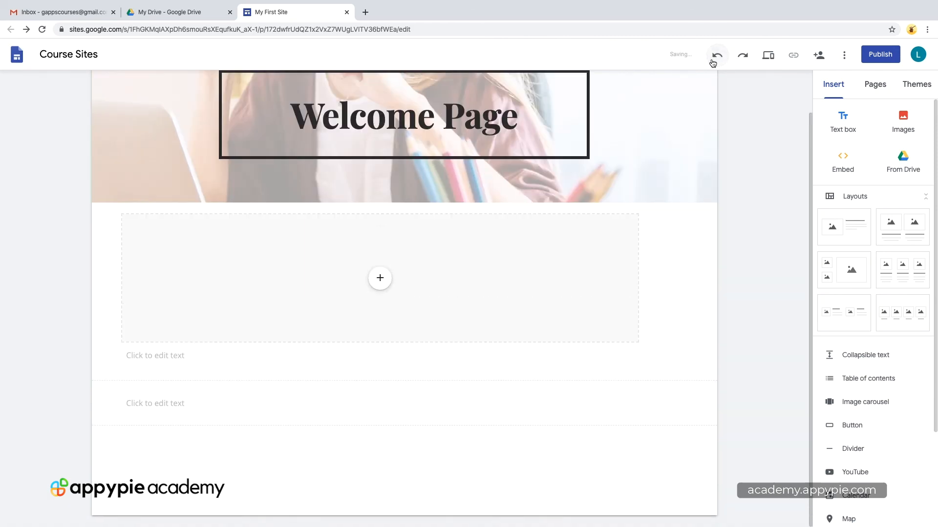
left_click(712, 61)
left_click(712, 61)
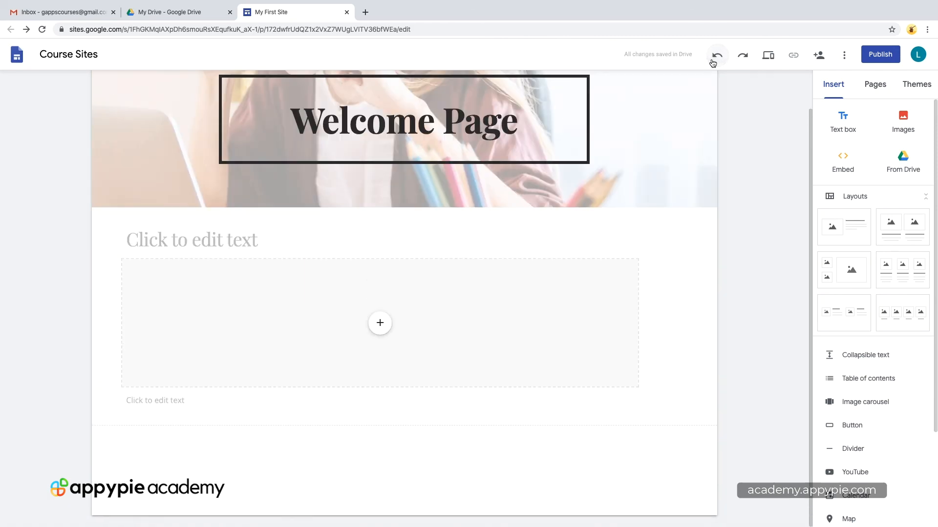
left_click(713, 61)
left_click(713, 62)
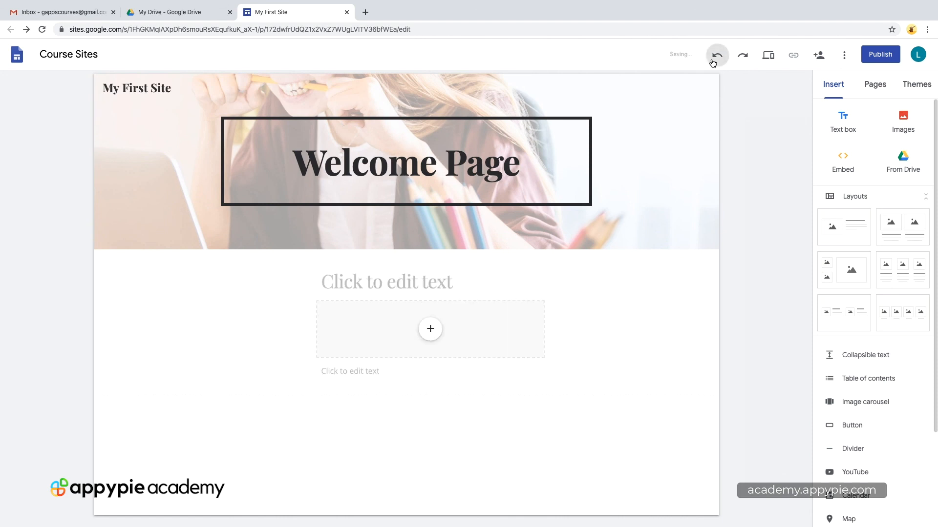
left_click(713, 61)
left_click(713, 61)
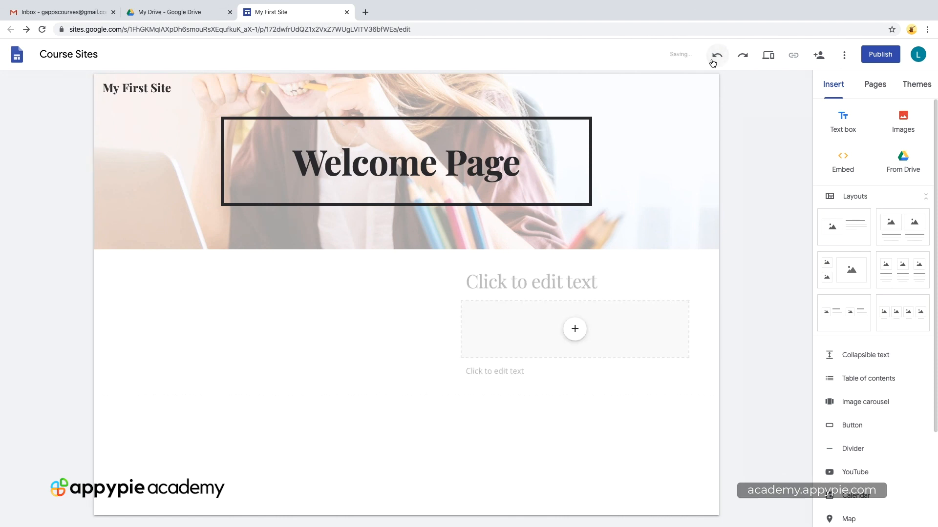
left_click(713, 61)
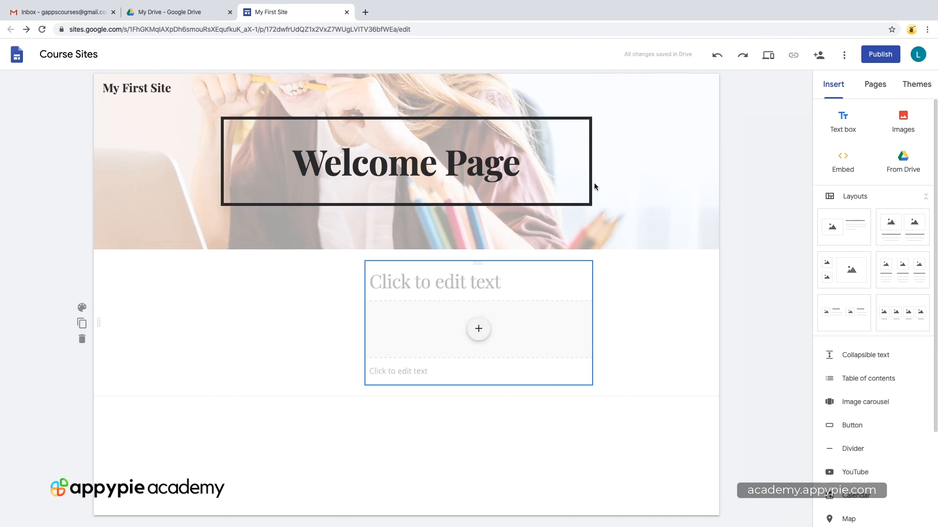
left_click(714, 58)
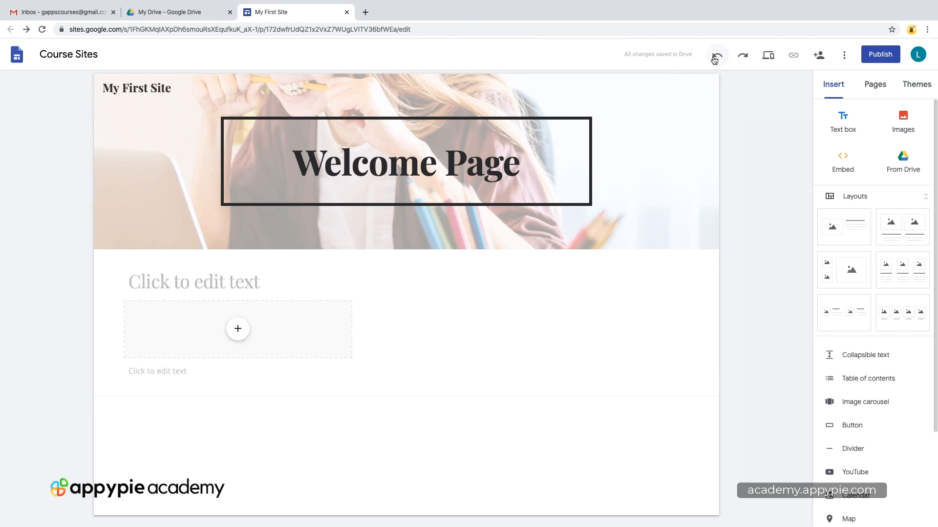
left_click(714, 57)
left_click(714, 58)
left_click(714, 58)
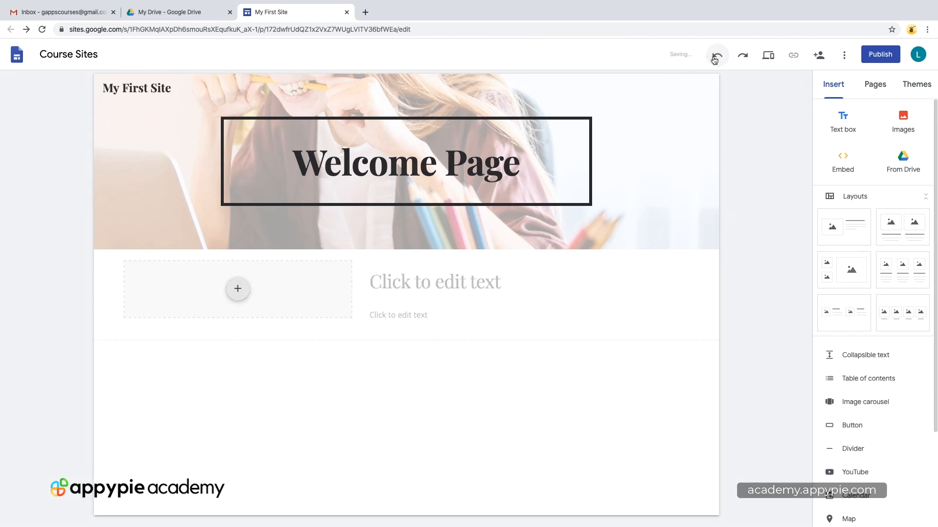
left_click(714, 58)
left_click(714, 58)
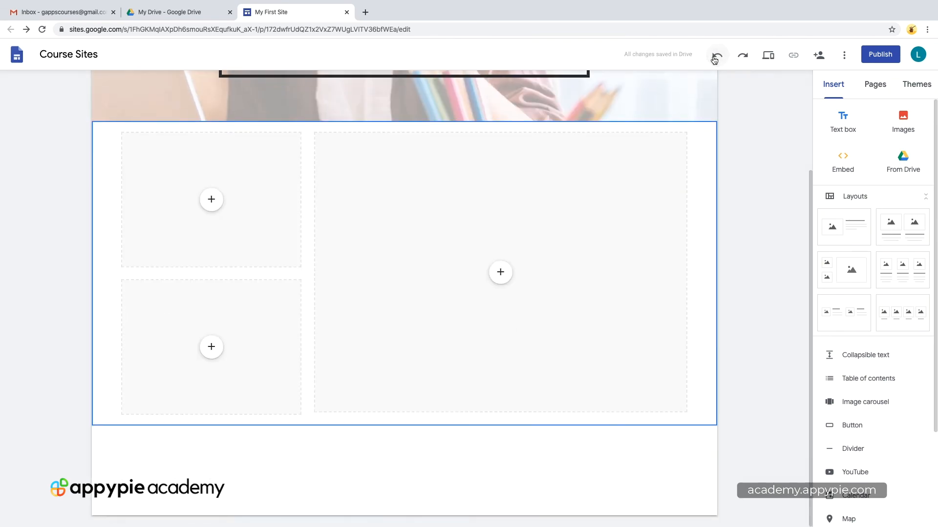
left_click(748, 194)
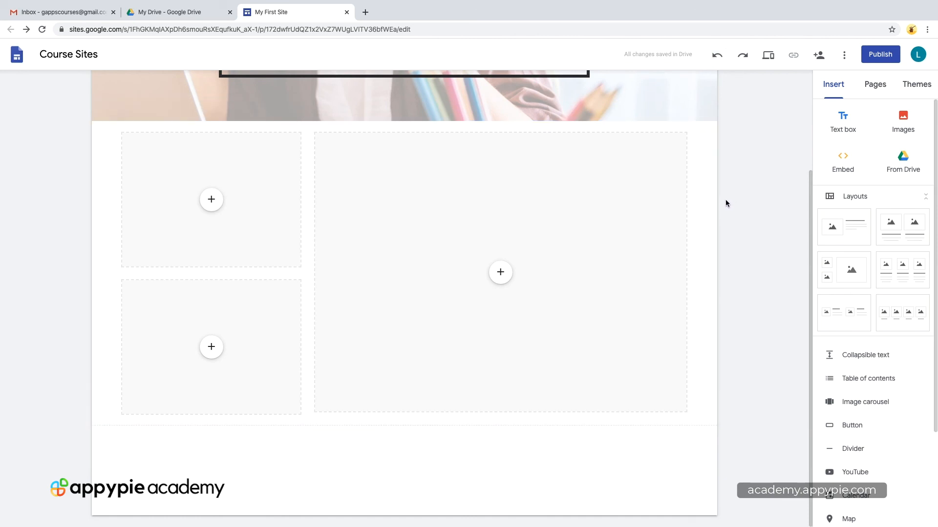